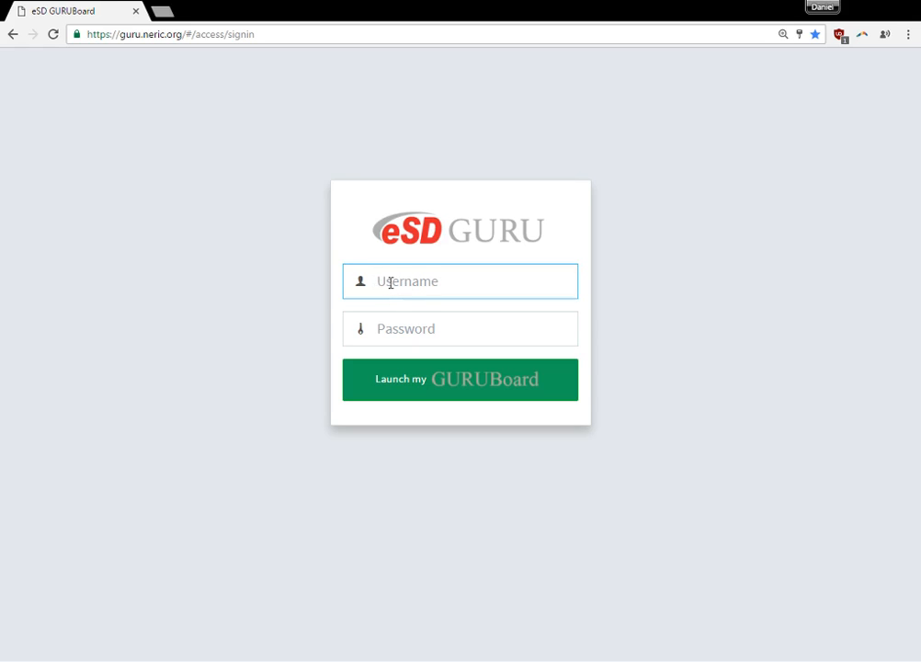
Sign in to eSD GURU by entering the account username and password.
key(Down)
key(Down)
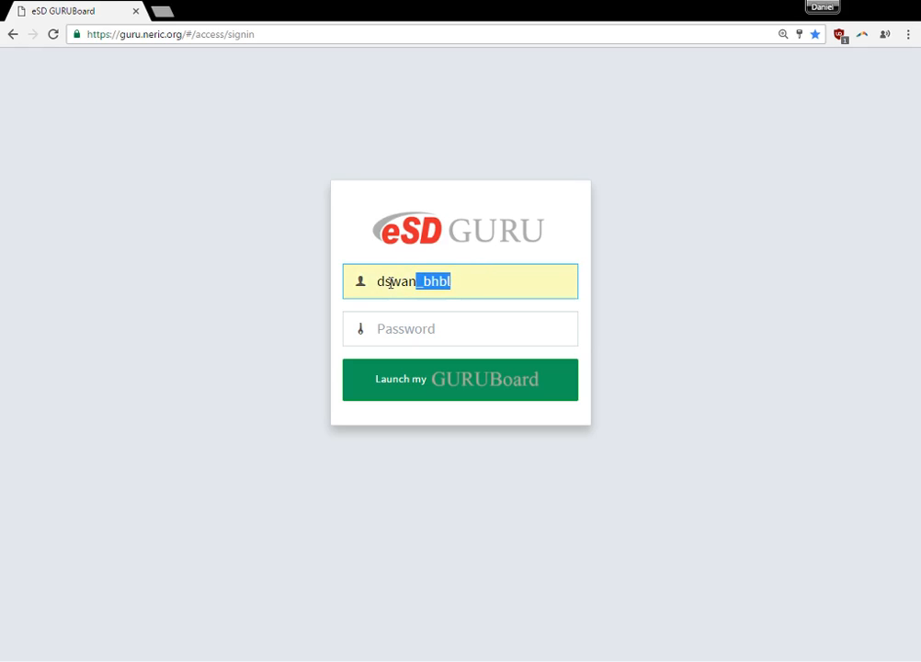
key(Tab)
text(********)
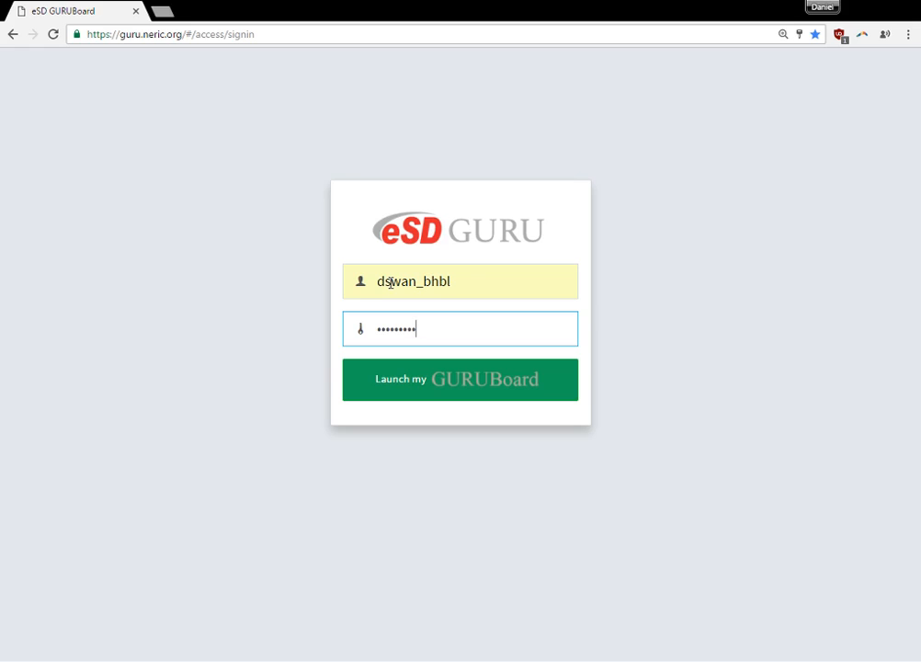
key(Return)
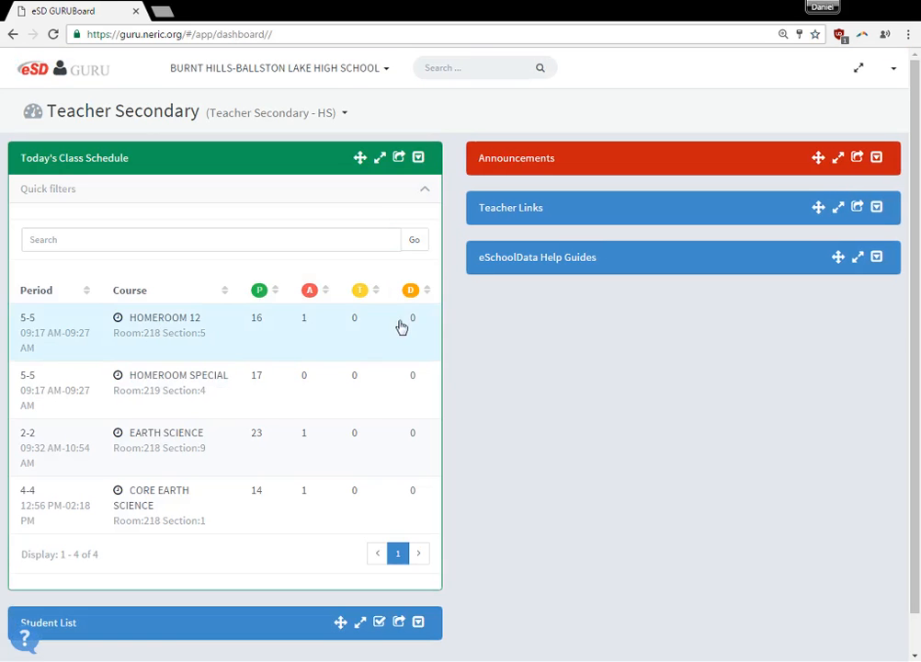
Open the HOMEROOM 12 gradebook from today's class schedule and show only the Q1 Marking Period column.
click(154, 321)
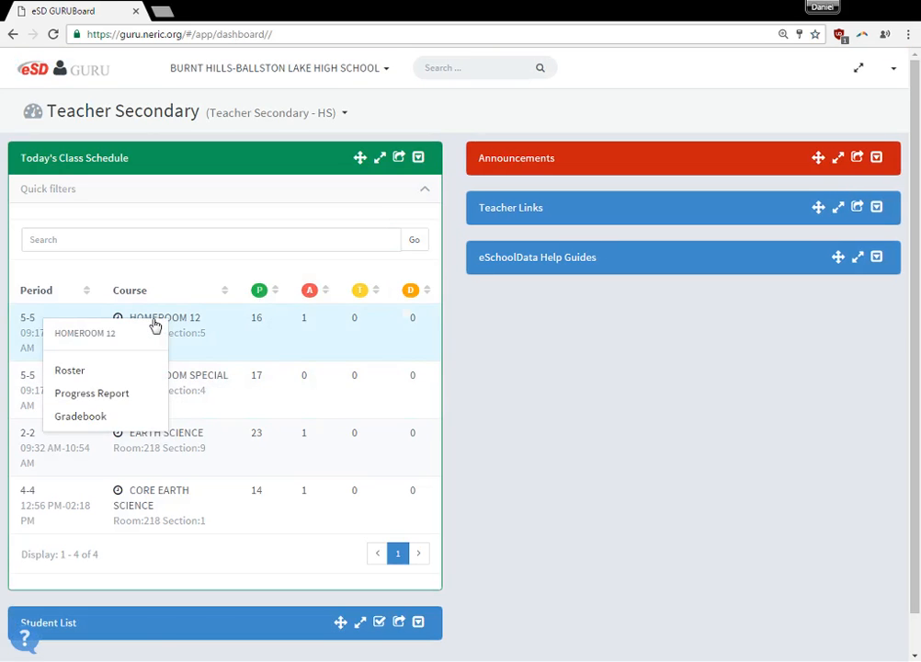
click(107, 419)
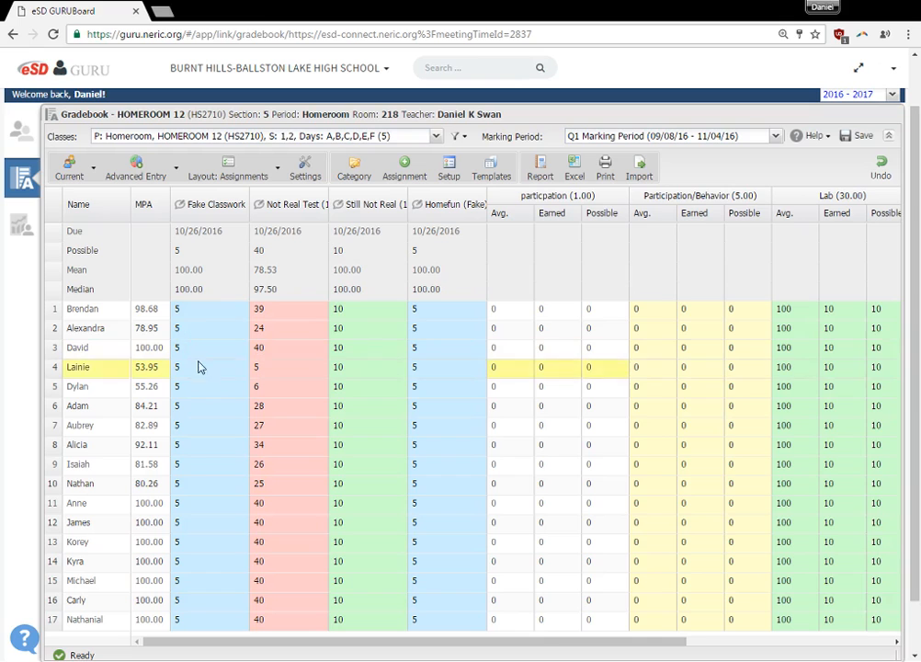
scroll(298, 439, down, 2)
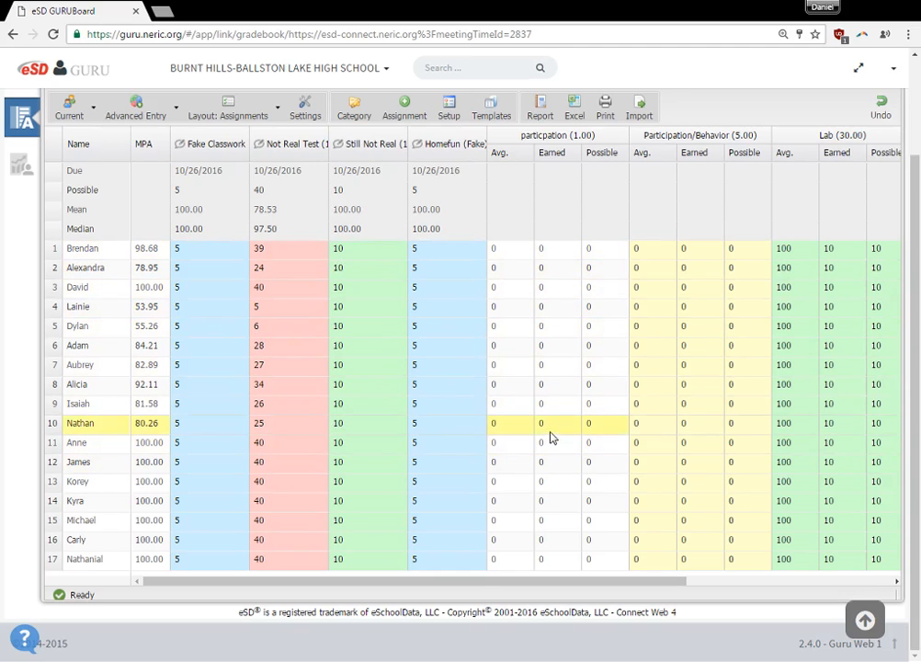
scroll(552, 436, up, 2)
drag(476, 653, 705, 623)
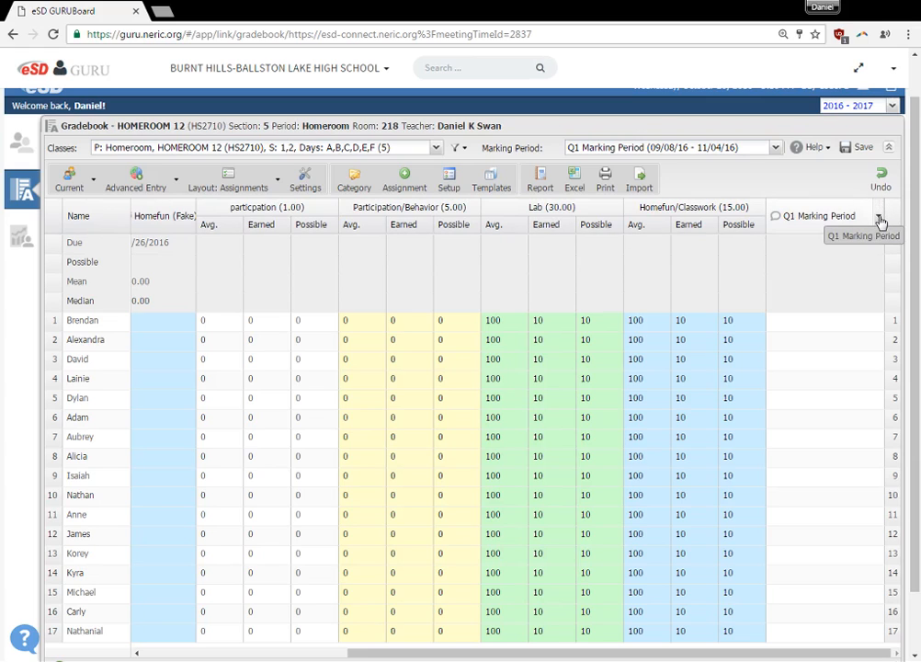
click(878, 221)
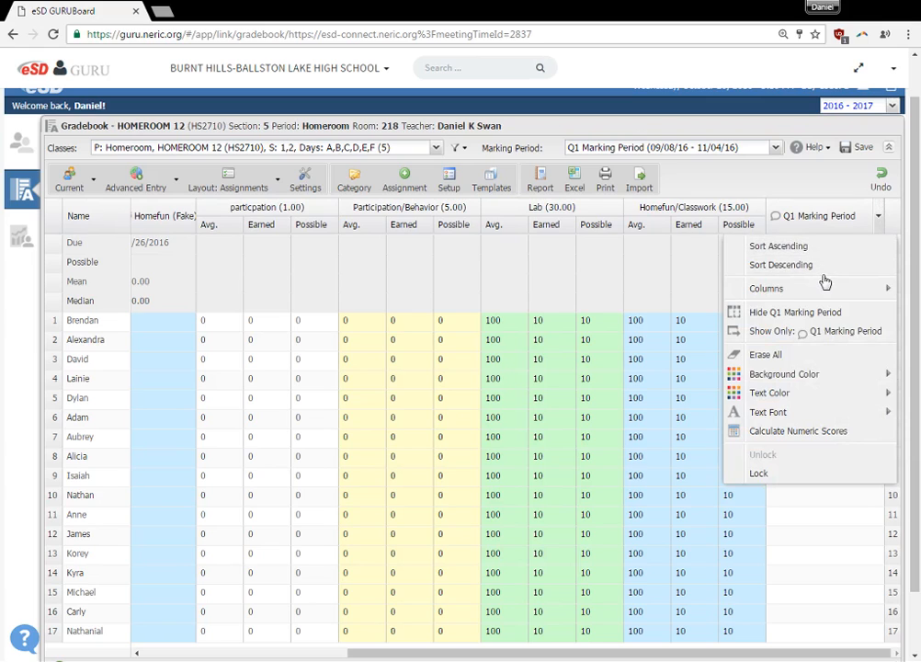
click(823, 333)
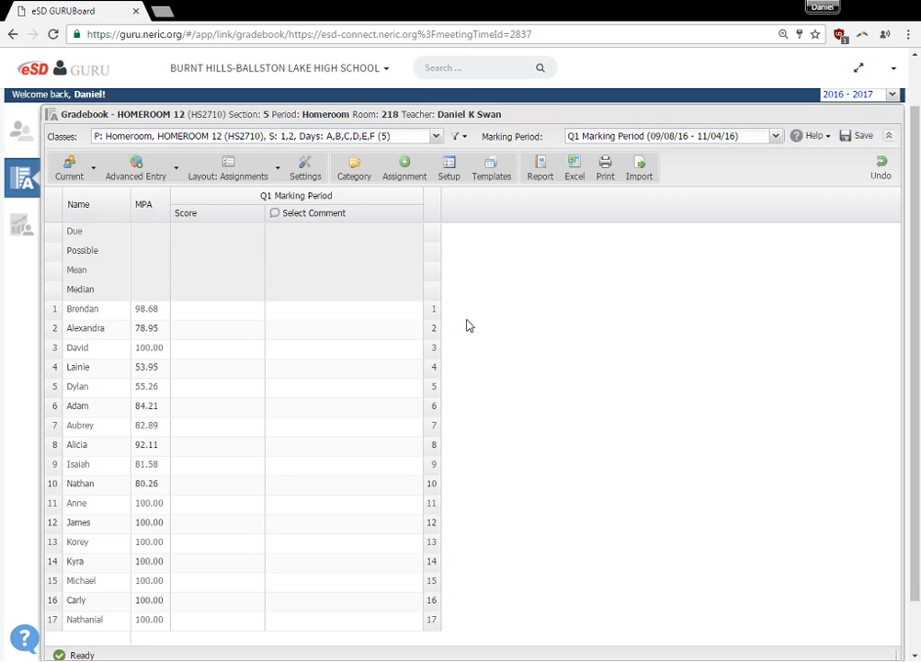
Enter 99 as the Q1 Marking Period score for the student in row 1.
click(201, 313)
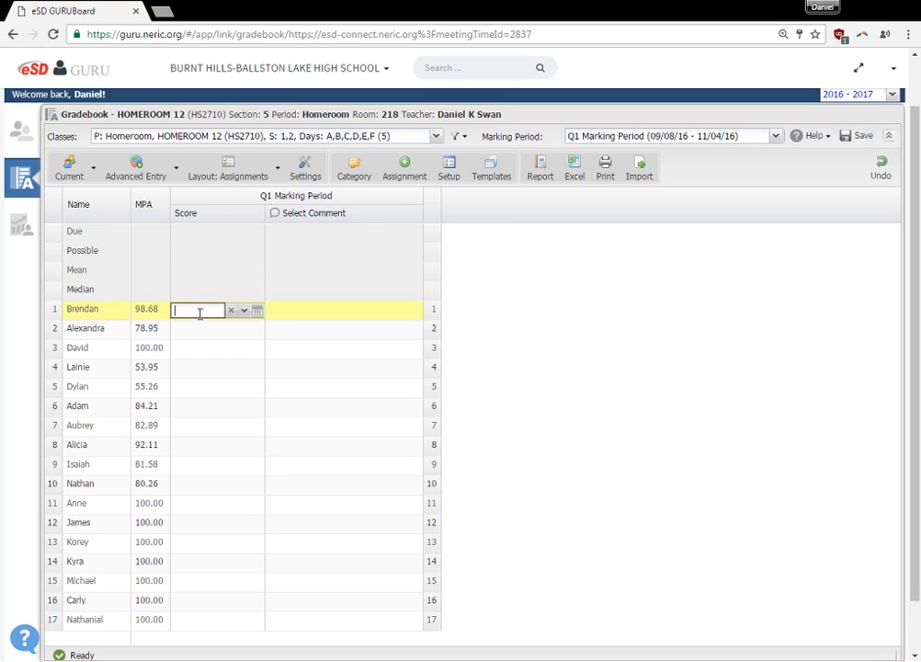
text(99)
key(BackSpace)
text(99)
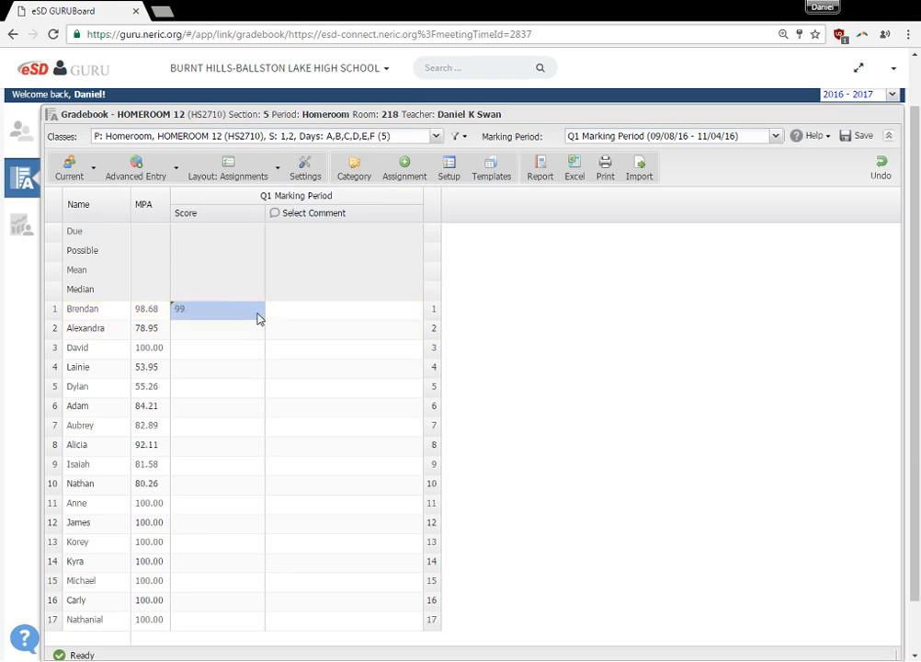
key(Return)
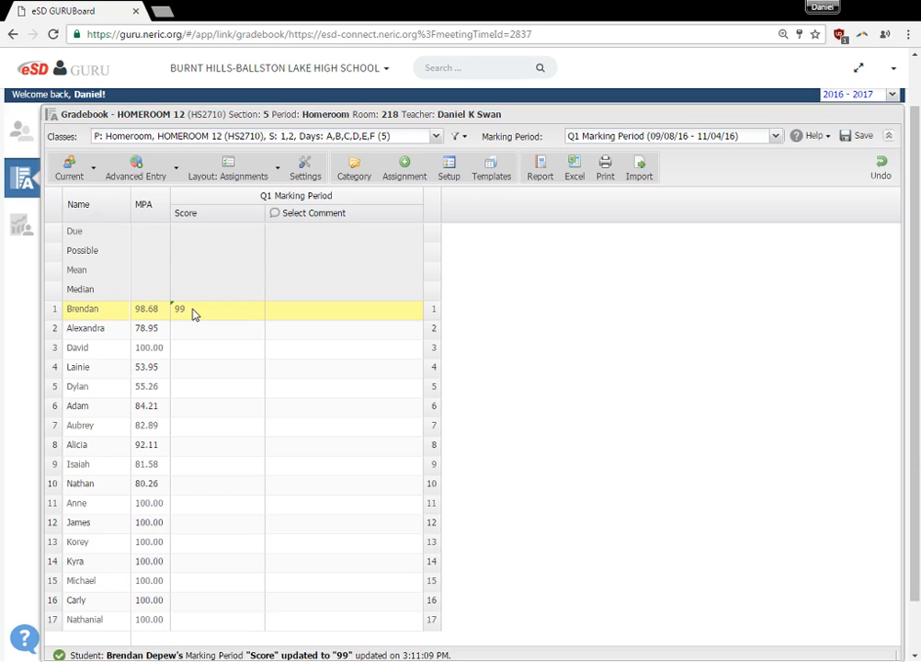
Calculate the numeric Q1 Marking Period scores for all students, including existing grades.
click(417, 199)
mouse_move(425, 263)
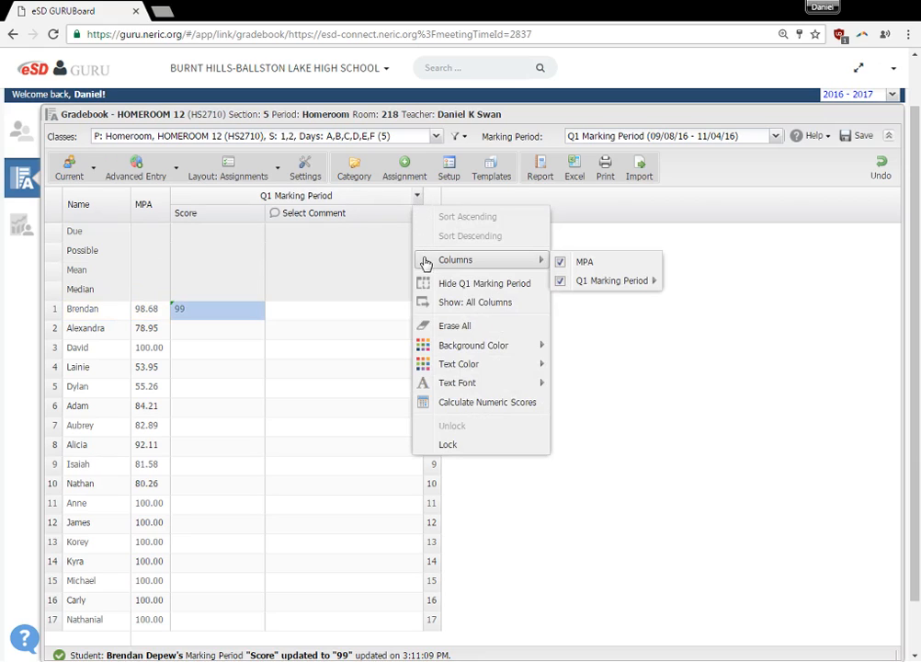
click(434, 405)
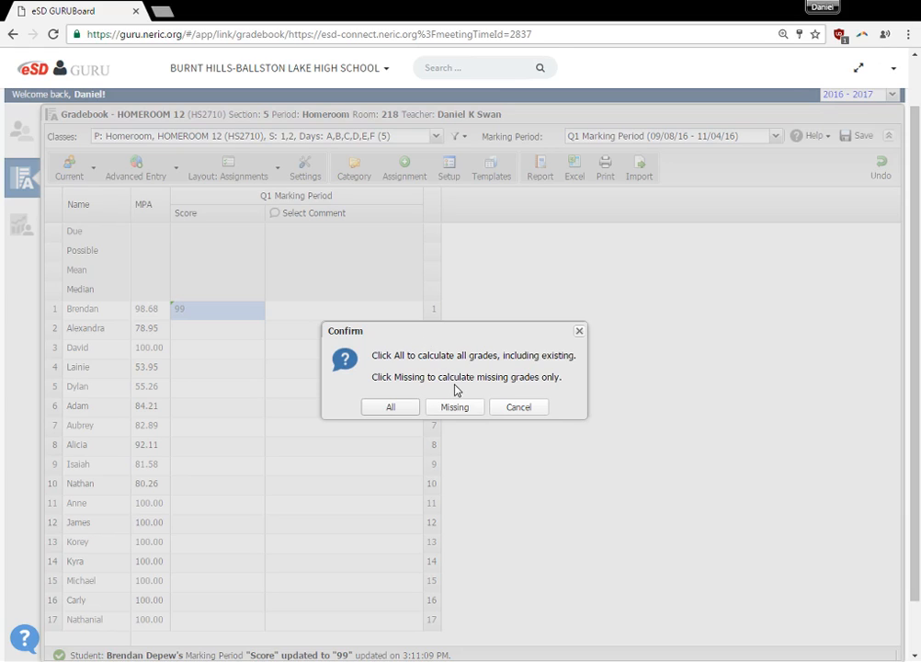
click(390, 407)
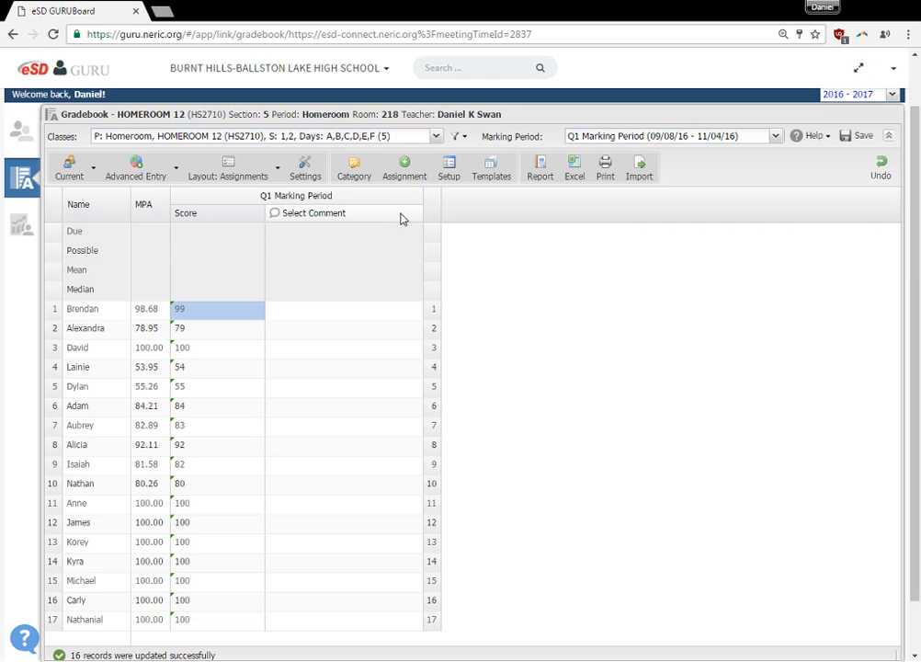
Assign comments 004, 005 and 006 to the student in row 1 for the Q1 Marking Period.
click(334, 312)
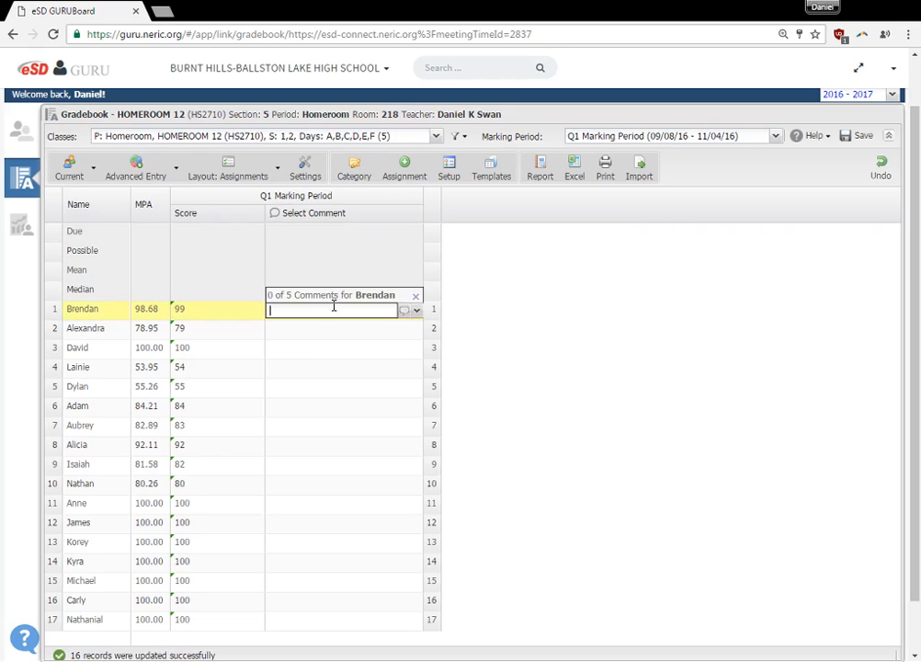
click(405, 313)
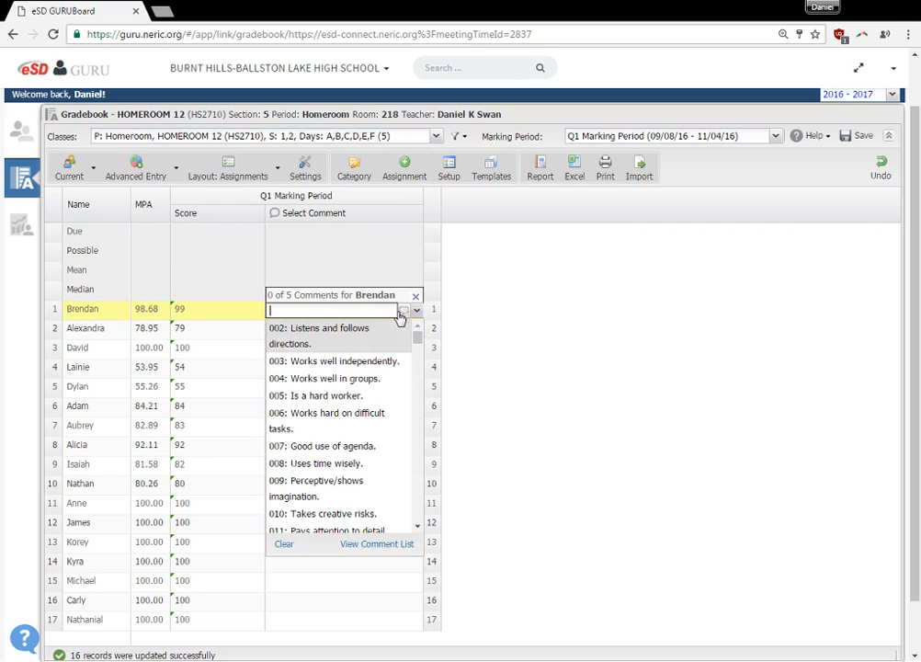
click(329, 380)
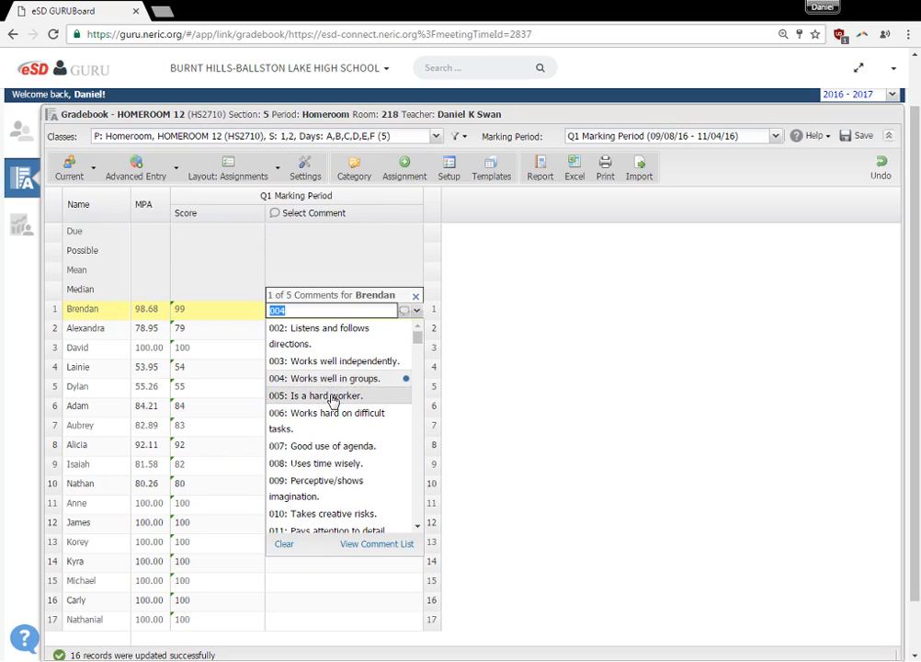
click(332, 401)
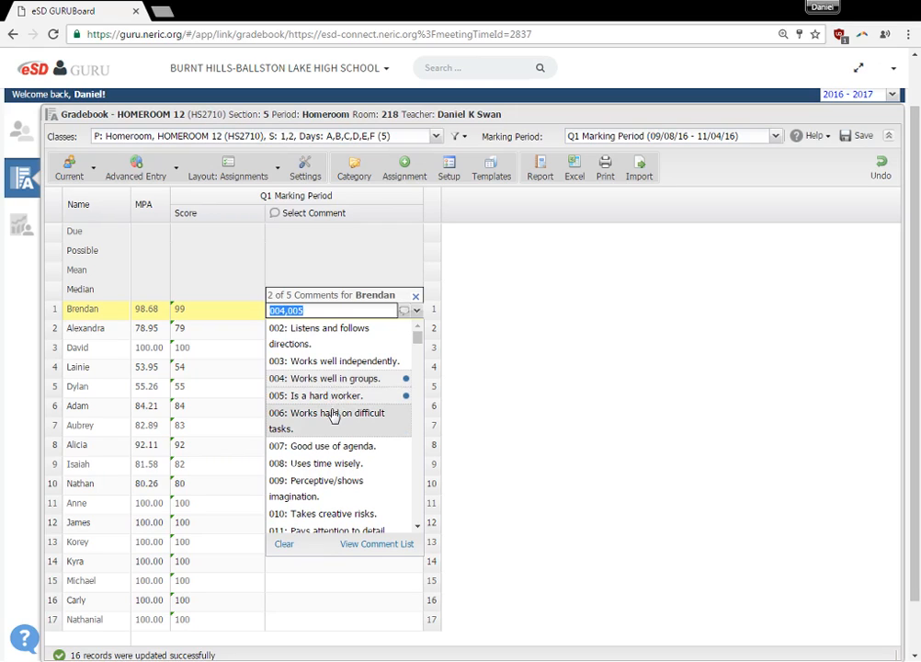
click(332, 418)
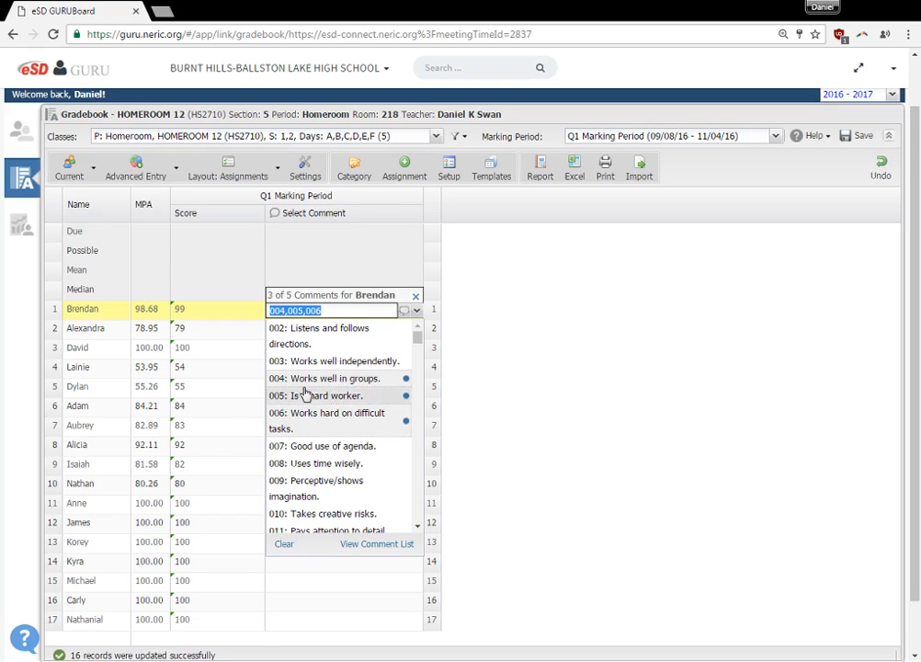
click(246, 335)
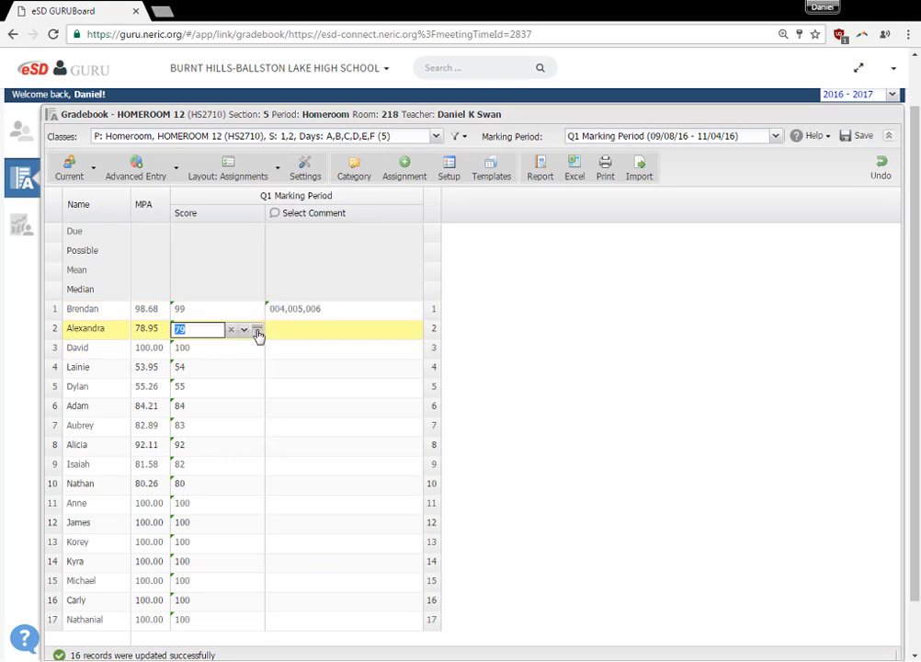
Copy the row 1 student's comments 004, 005 and 006 to every other student and save the gradebook.
click(309, 312)
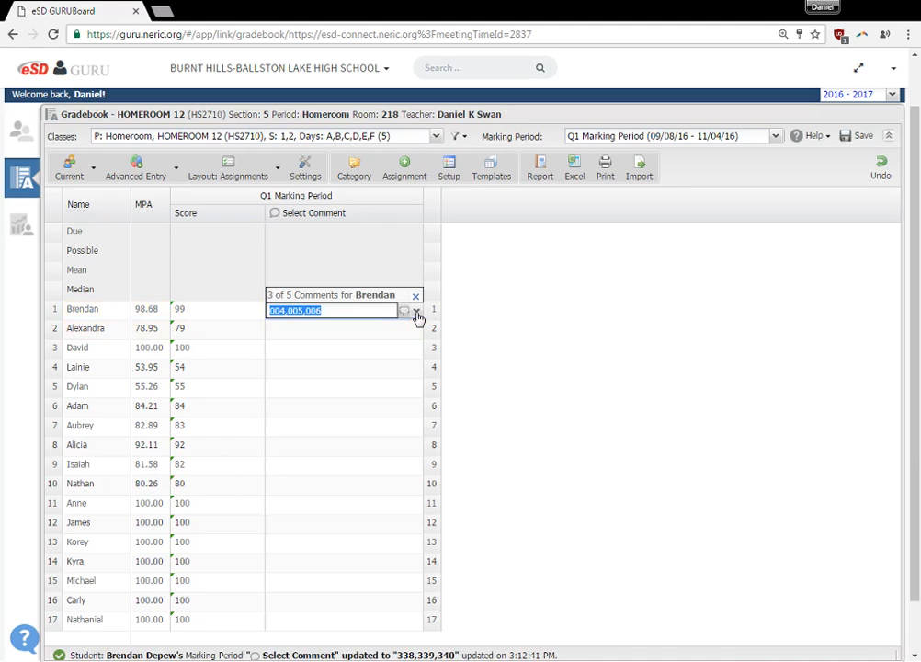
click(416, 311)
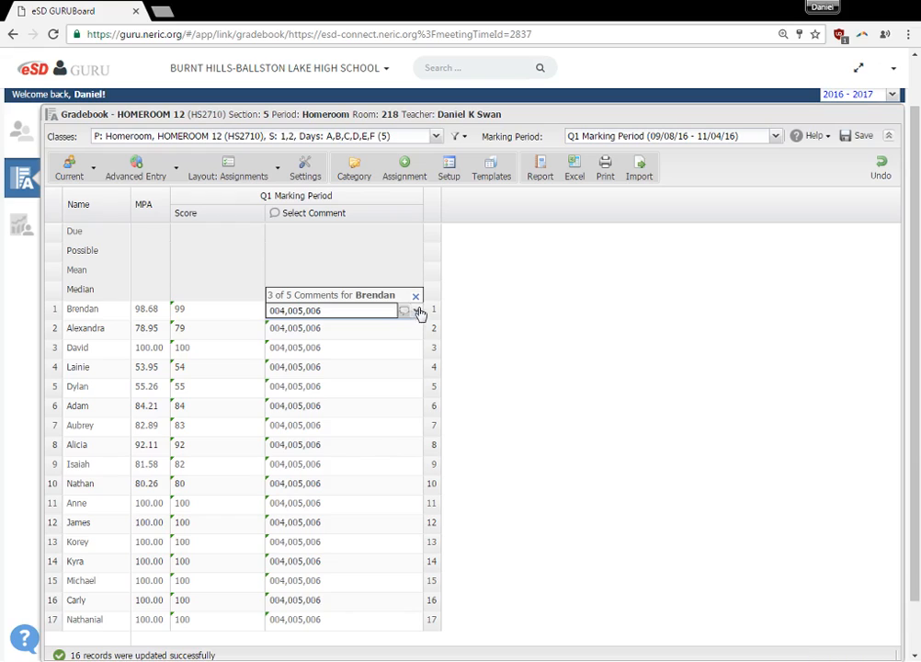
click(218, 318)
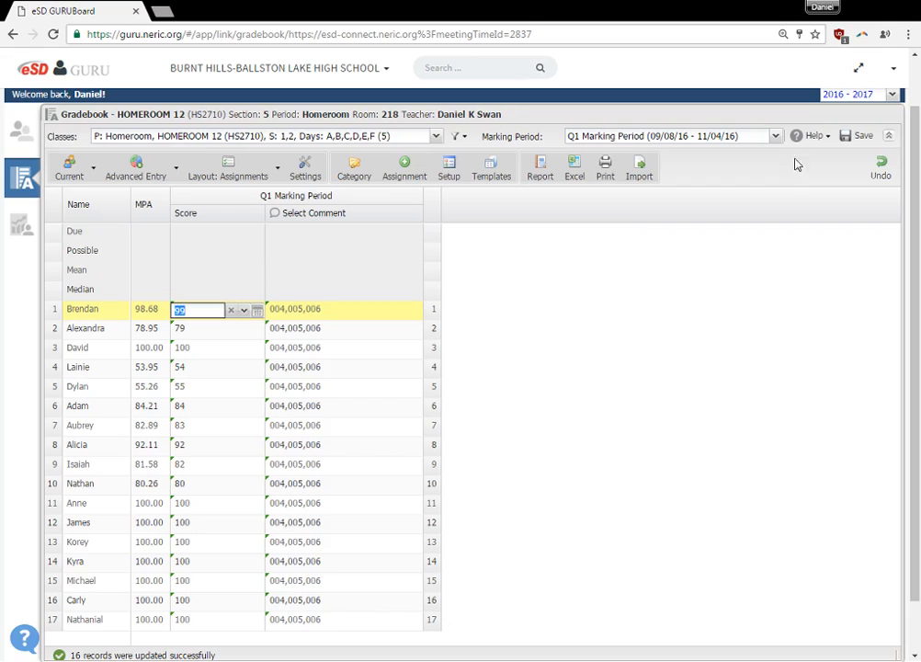
click(854, 138)
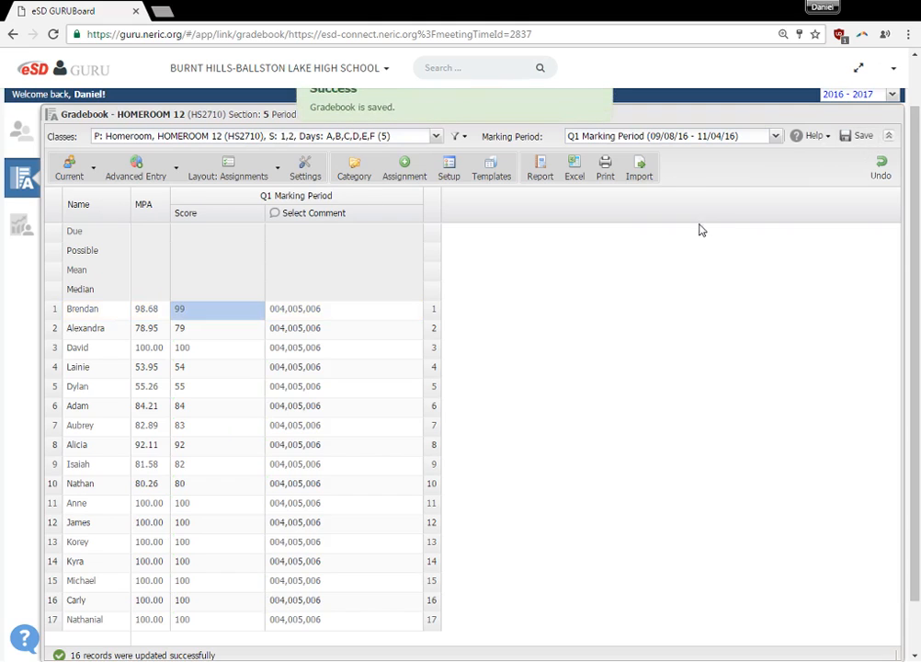
Show all columns of the gradebook again.
scroll(680, 231, up, 2)
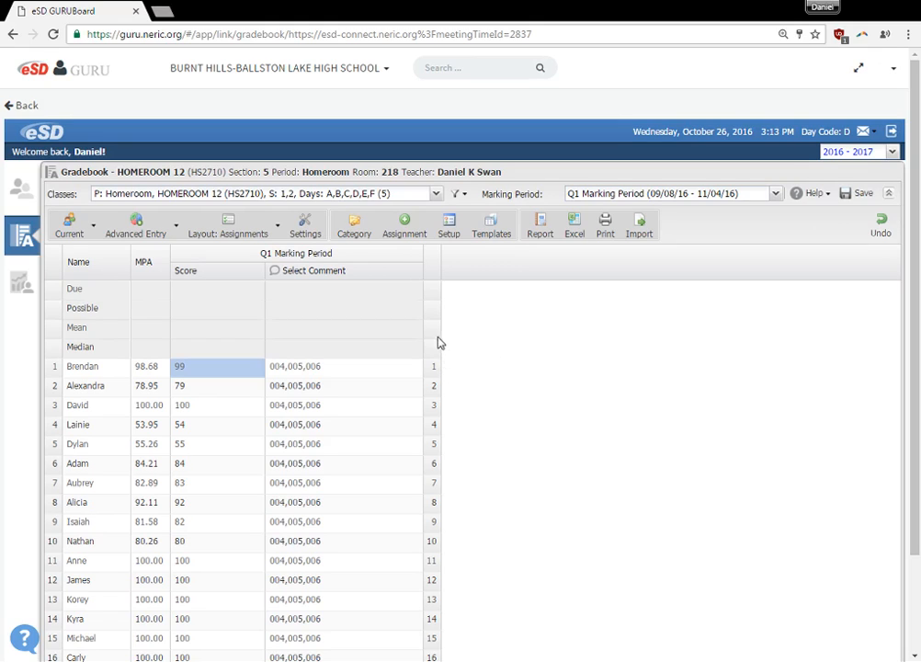
click(418, 257)
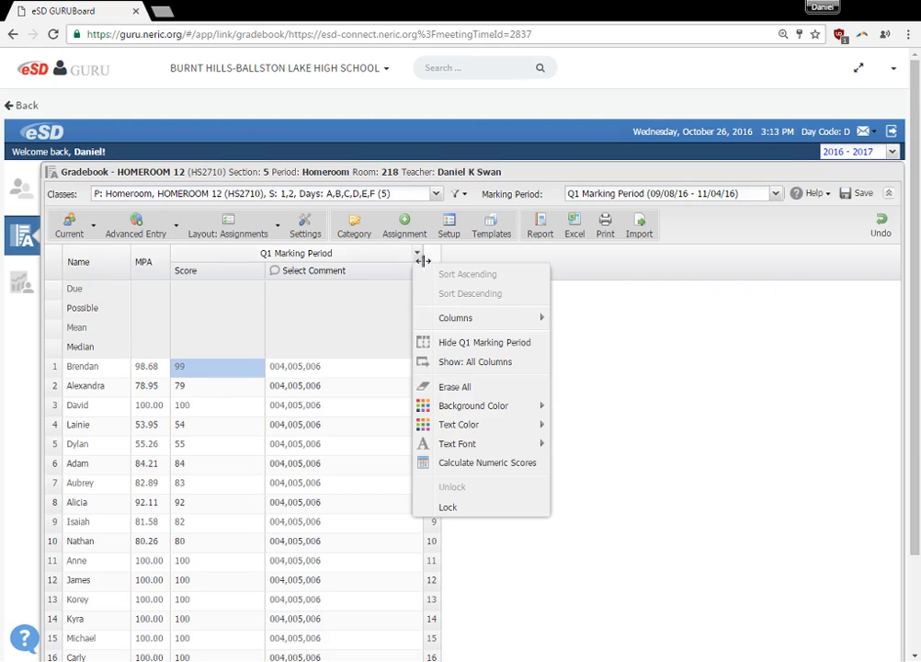
click(443, 364)
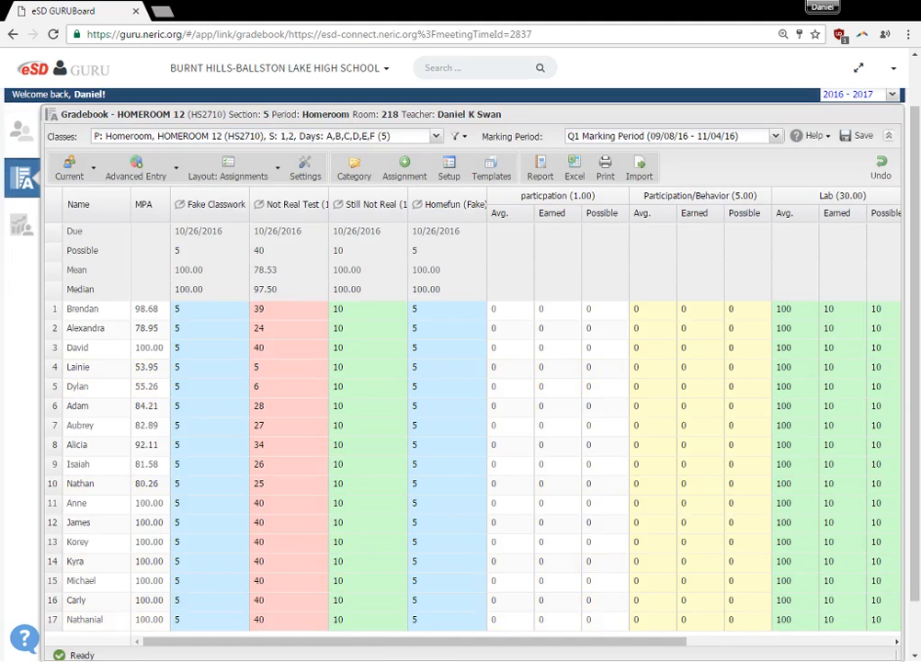
click(370, 610)
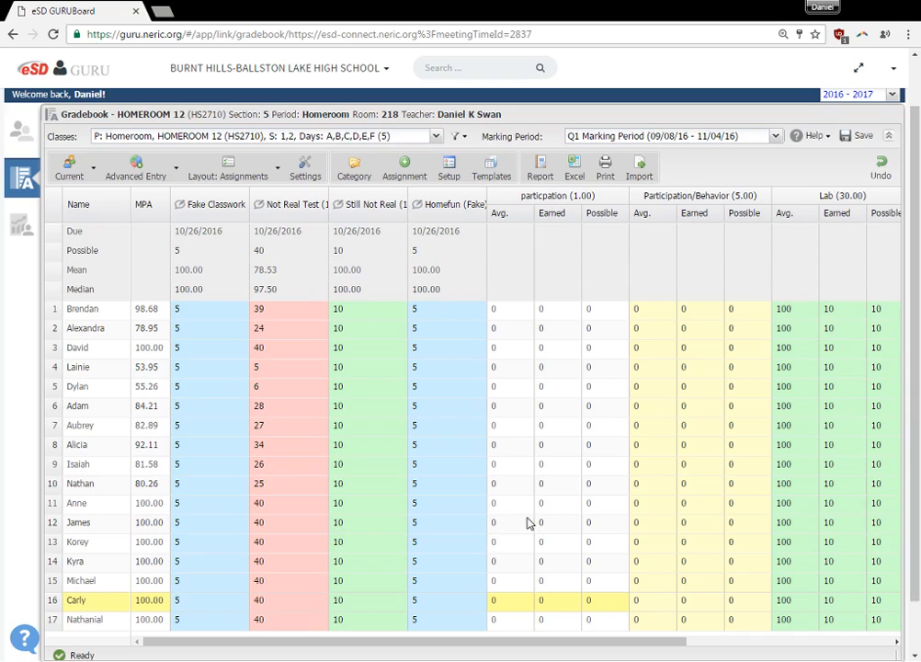